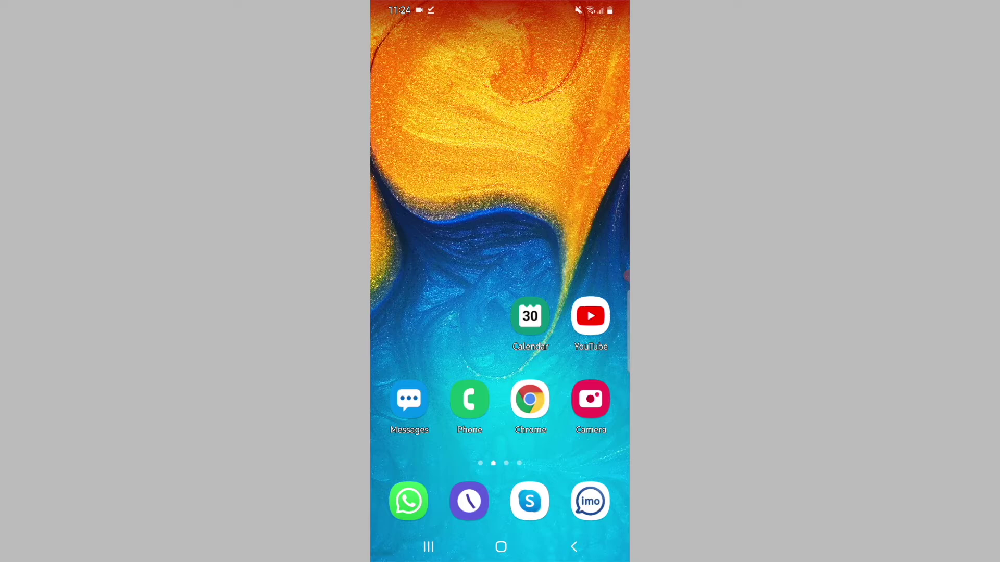
- Browse the app drawer, open the photo gallery, then return to the home screen
{"action": "left_click_drag", "start_coordinate": [500, 391], "coordinate": [500, 156]}
{"action": "left_click_drag", "start_coordinate": [406, 282], "coordinate": [593, 282]}
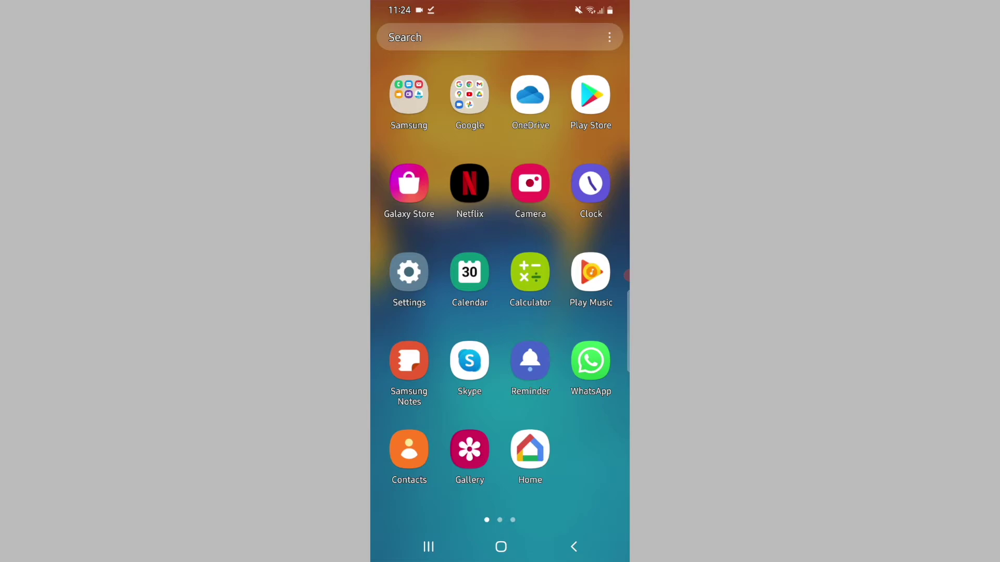
{"action": "left_click", "coordinate": [470, 449]}
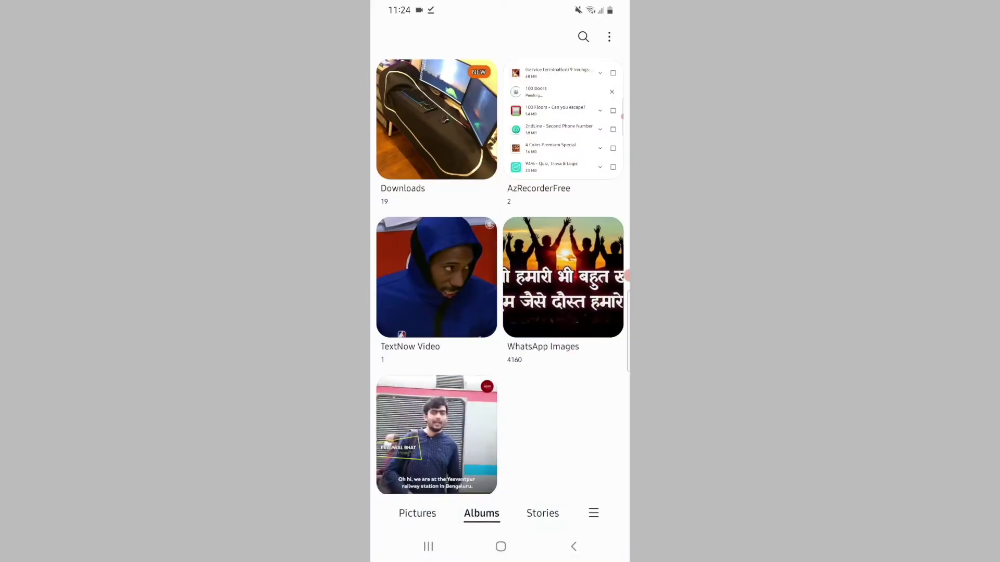
{"action": "left_click", "coordinate": [500, 547]}
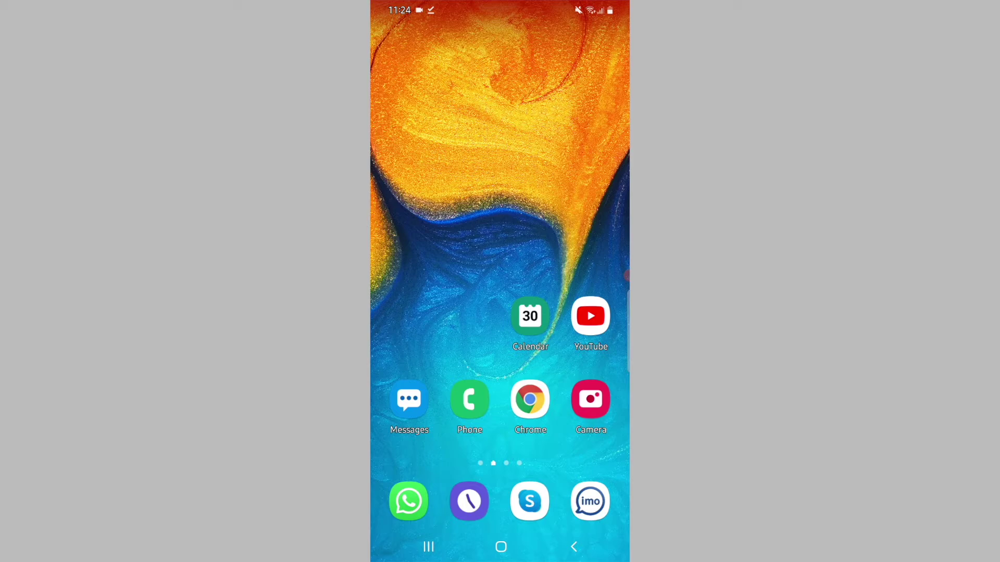
- Launch WhatsApp from the app drawer and go to Settings > Chats
{"action": "left_click_drag", "start_coordinate": [500, 352], "coordinate": [500, 157]}
{"action": "left_click", "coordinate": [589, 362]}
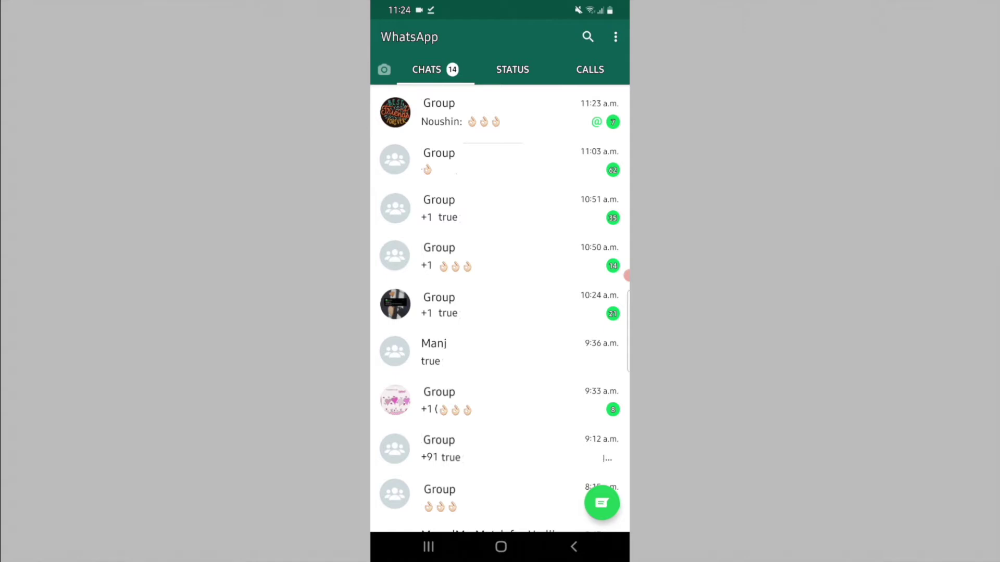
{"action": "left_click", "coordinate": [615, 36]}
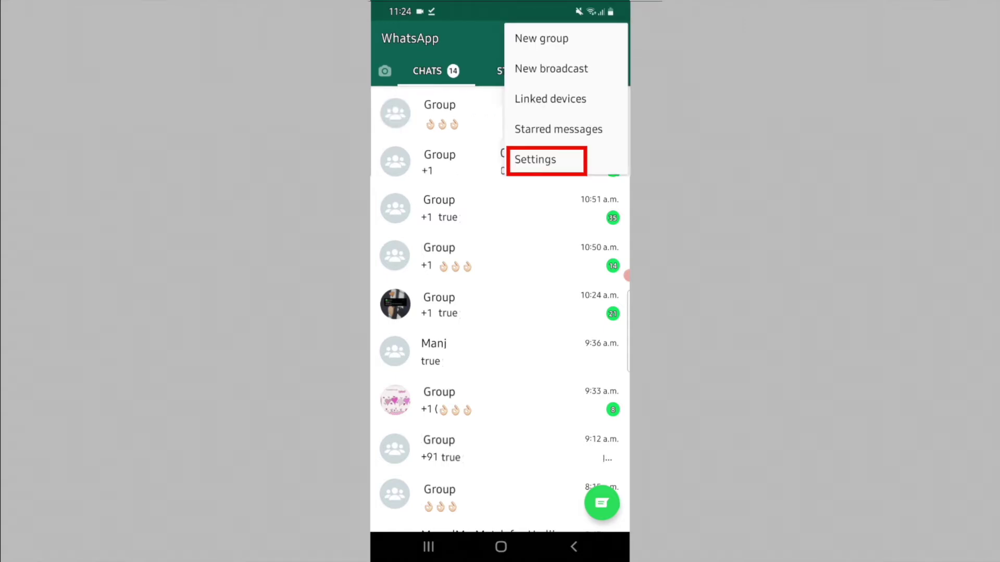
{"action": "left_click", "coordinate": [535, 159]}
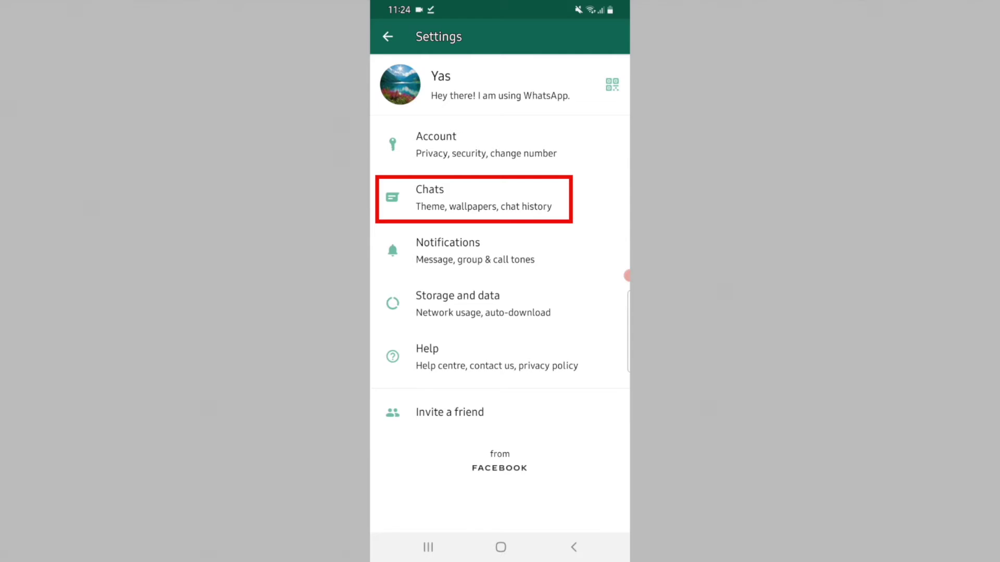
{"action": "left_click", "coordinate": [475, 199]}
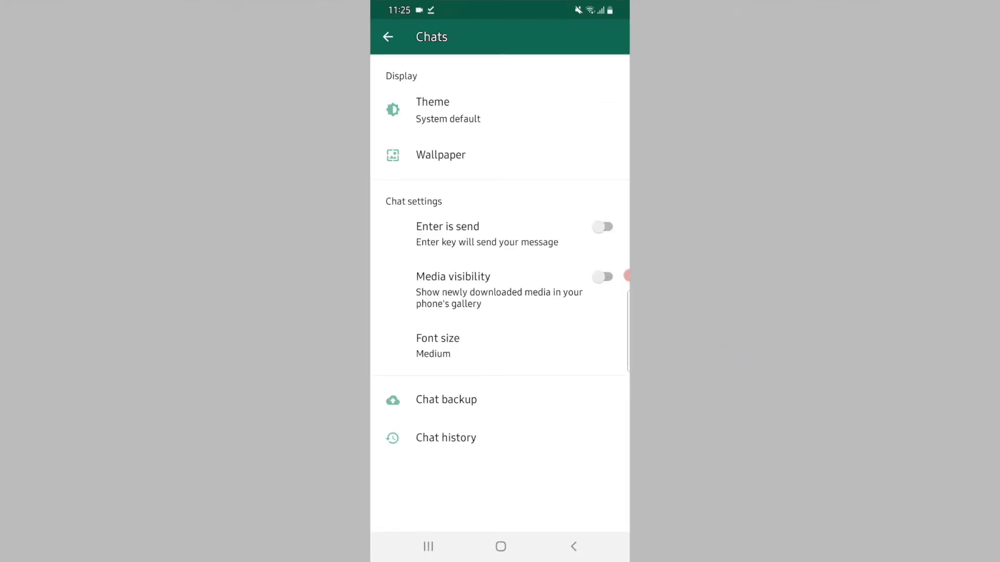
- Switch on Media visibility, then bring up the mobile-data auto-download choices
{"action": "left_click", "coordinate": [603, 277]}
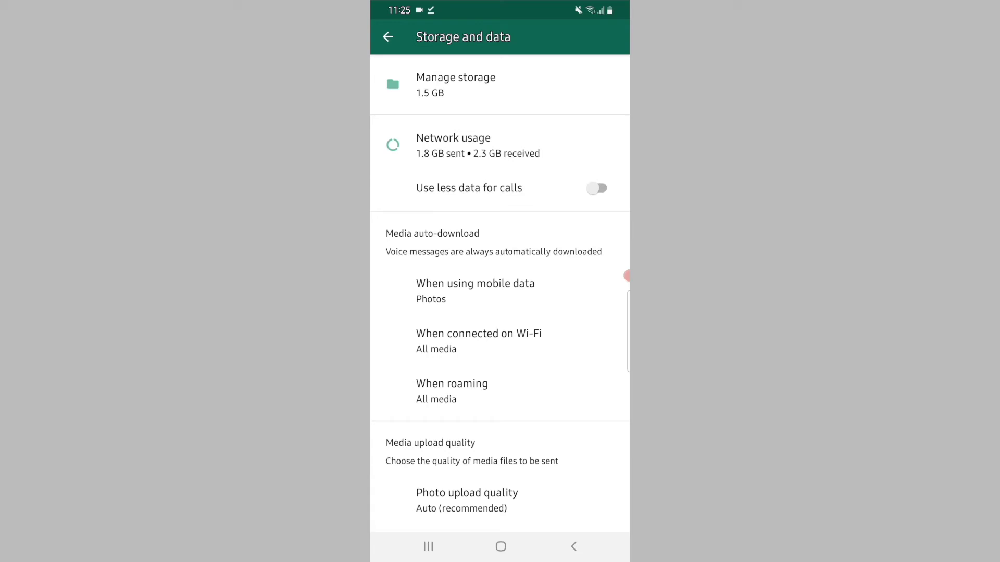
{"action": "left_click", "coordinate": [475, 291]}
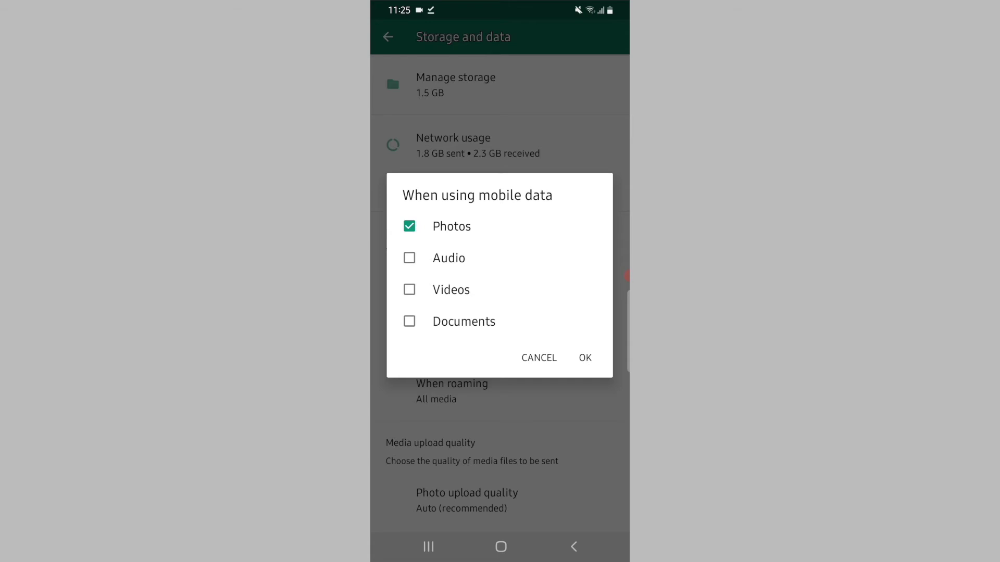
- Add Audio, Videos and Documents to mobile-data auto-download, and confirm Wi-Fi keeps All media
{"action": "left_click", "coordinate": [410, 258]}
{"action": "left_click", "coordinate": [409, 289]}
{"action": "left_click", "coordinate": [410, 322]}
{"action": "left_click", "coordinate": [586, 357]}
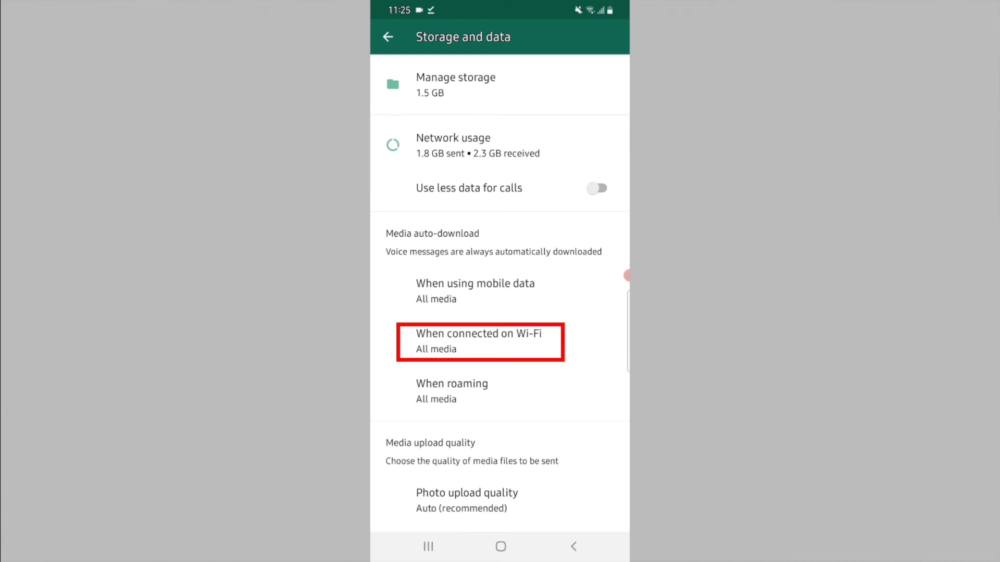
{"action": "left_click", "coordinate": [478, 341]}
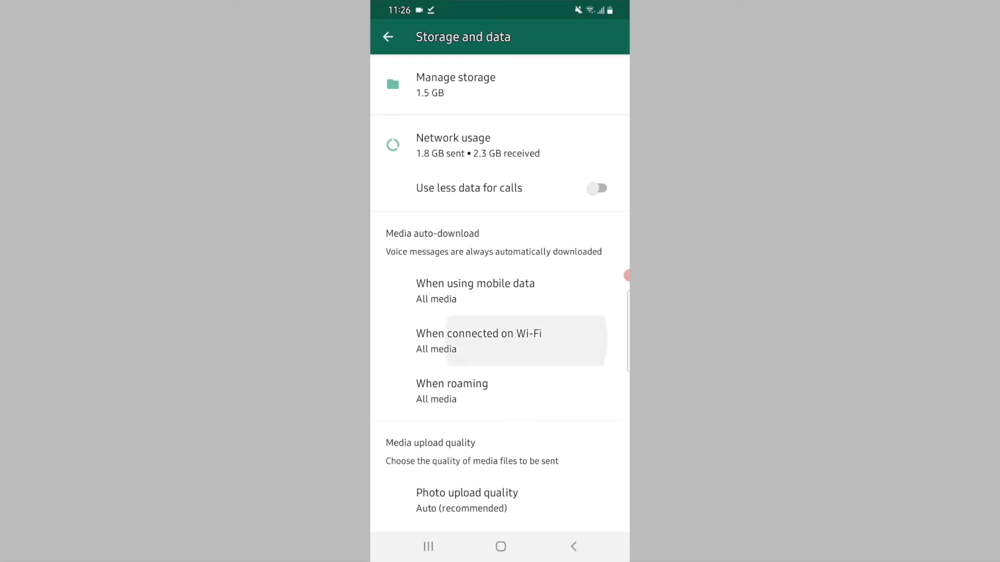
{"action": "left_click", "coordinate": [585, 356]}
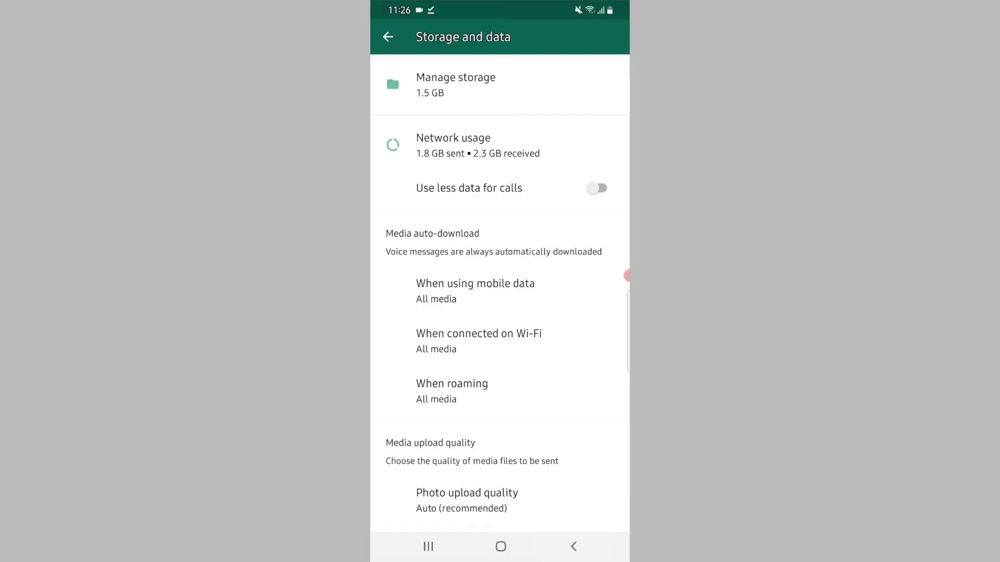